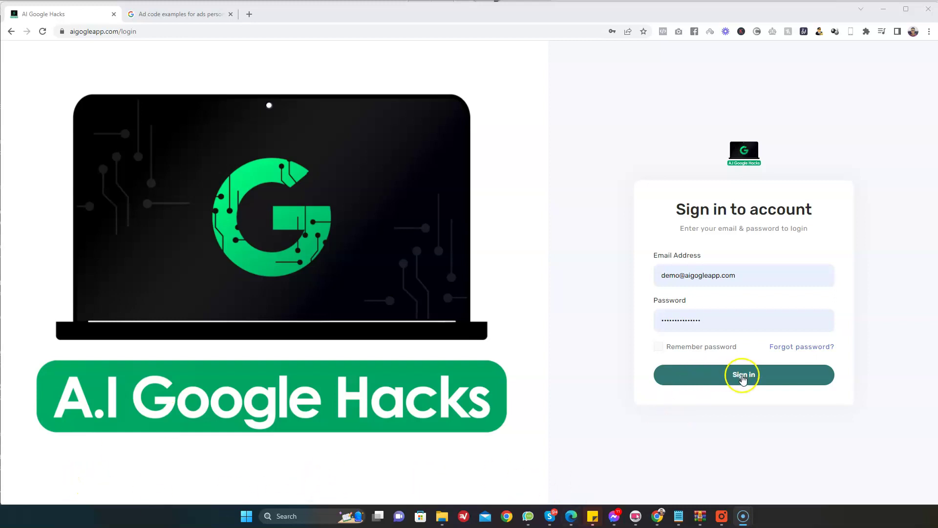
Sign in and open the Create Site form under Manage Site
left_click(742, 378)
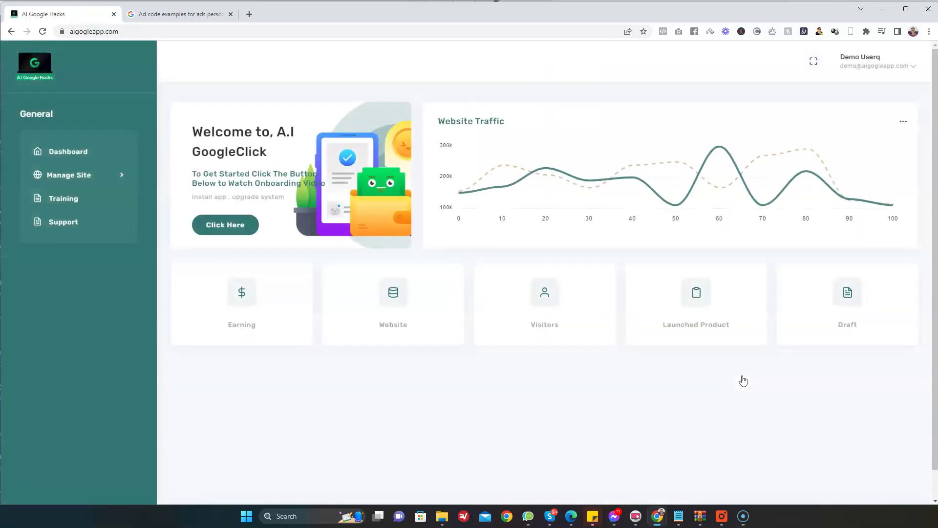
left_click(68, 191)
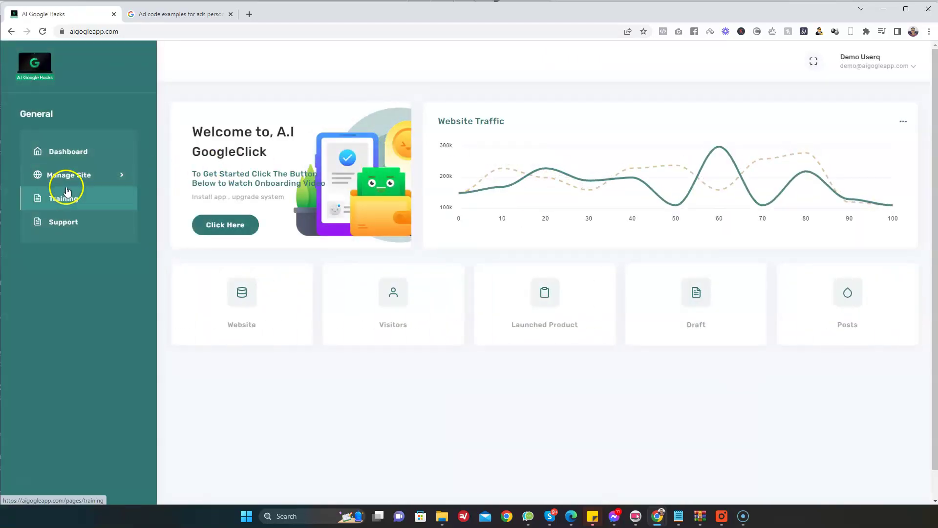
left_click(92, 178)
left_click(65, 211)
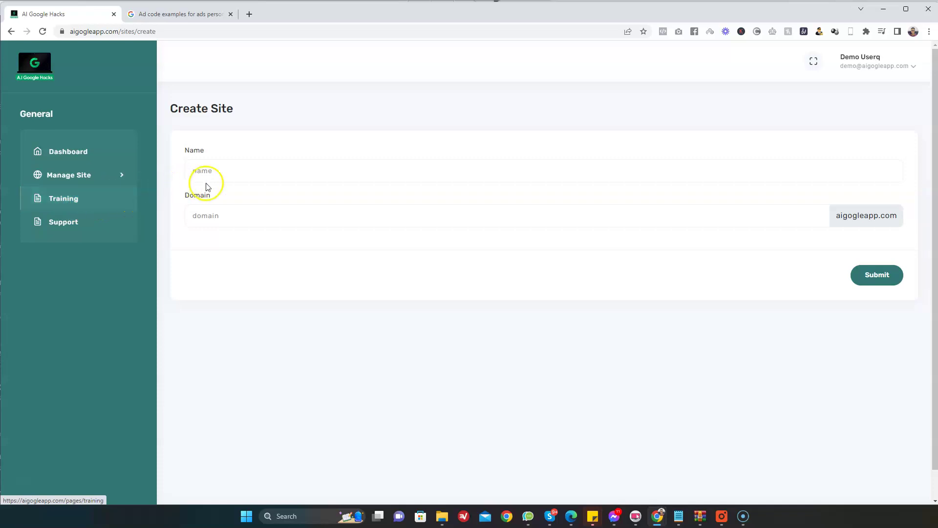
Enter BusinessGist as the site name, pick the businessgist domain, and create the site
left_click(228, 170)
type("Busine")
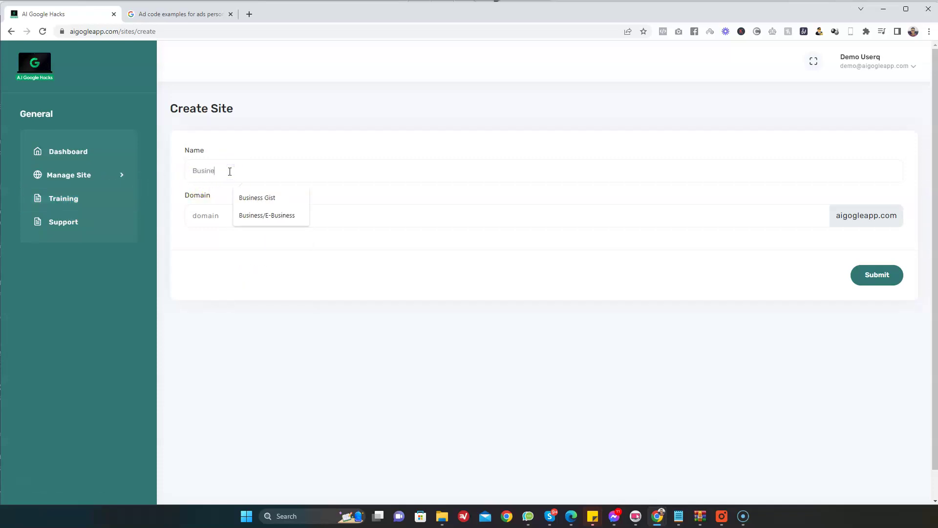
type("ssGist")
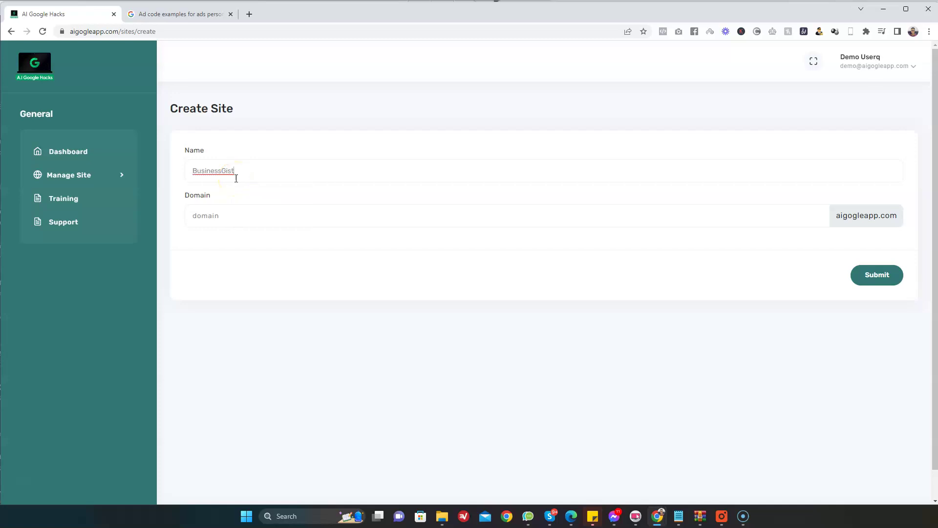
left_click(249, 216)
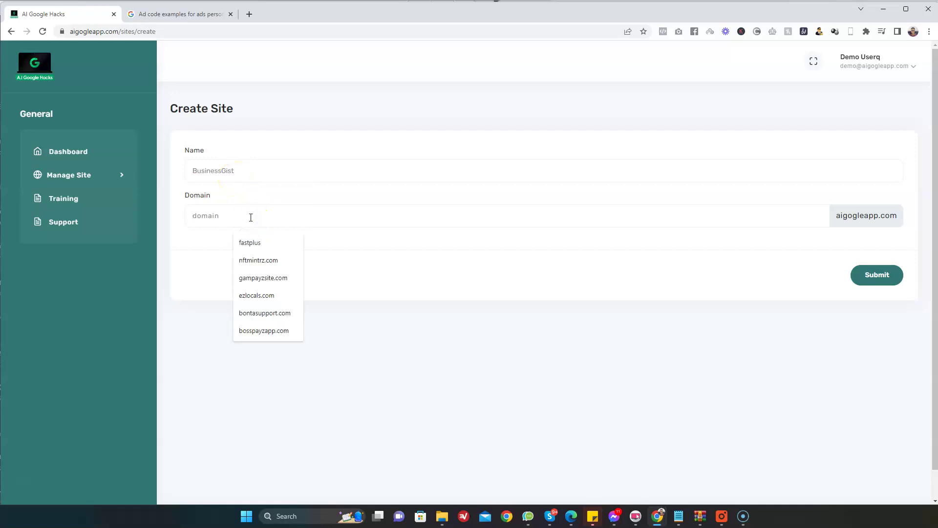
type("business")
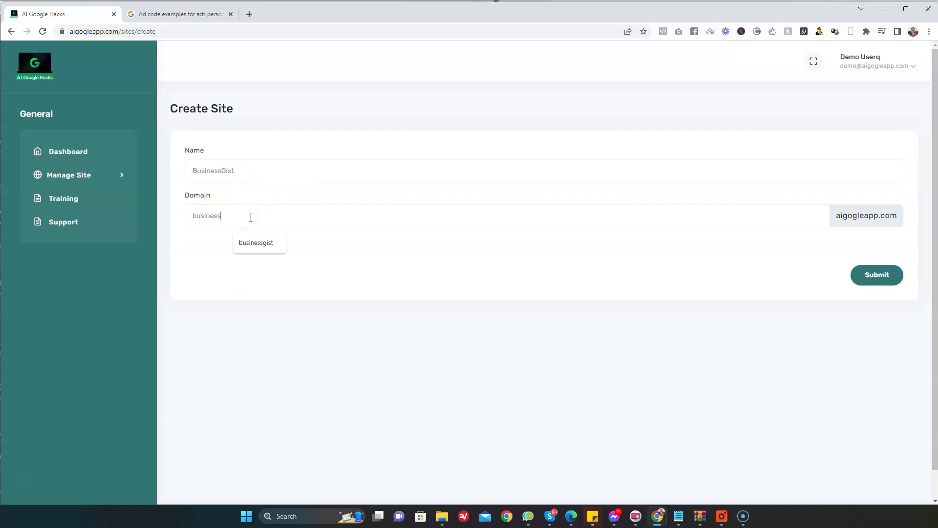
left_click(256, 242)
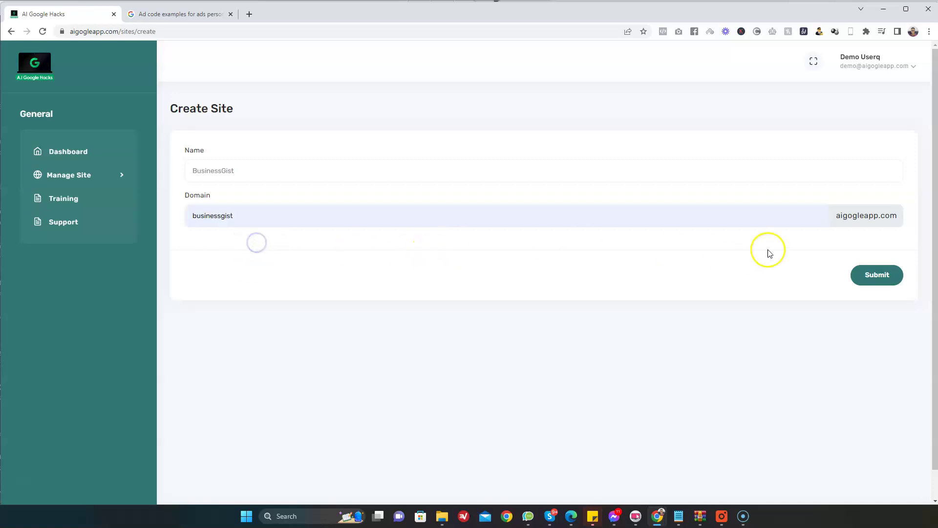
left_click(875, 276)
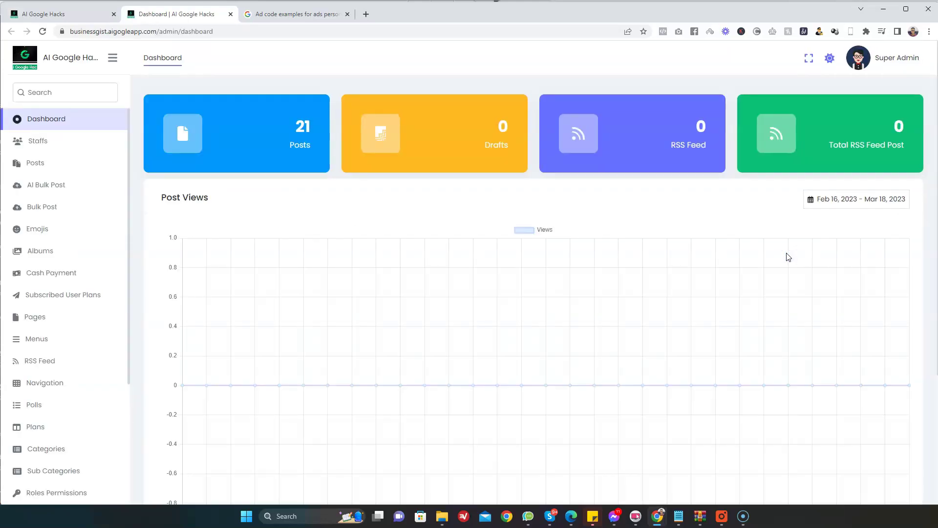
Open the AI Bulk Post generator in the Businessgist admin dashboard
left_click(44, 189)
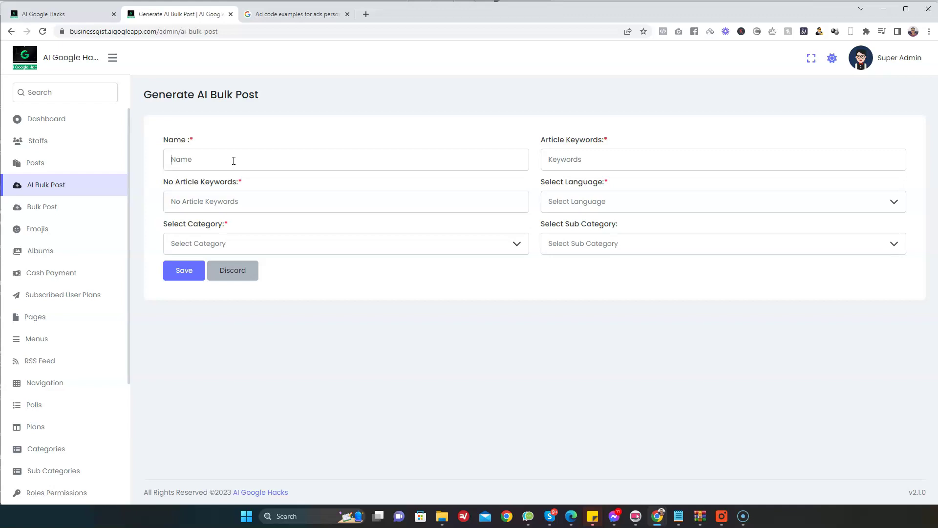
Name the post batch Business with keywords Games, Crypto, Finance, Affiliate Marketing
left_click(234, 160)
type("BUsiness")
key("BackSpace")
key("BackSpace")
key("BackSpace")
type("ussines")
left_click(640, 159)
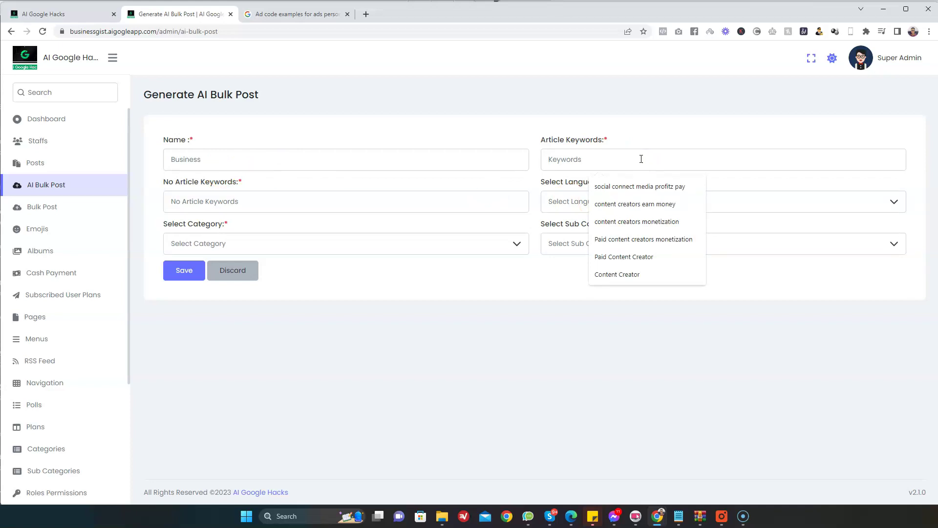
type("Games,")
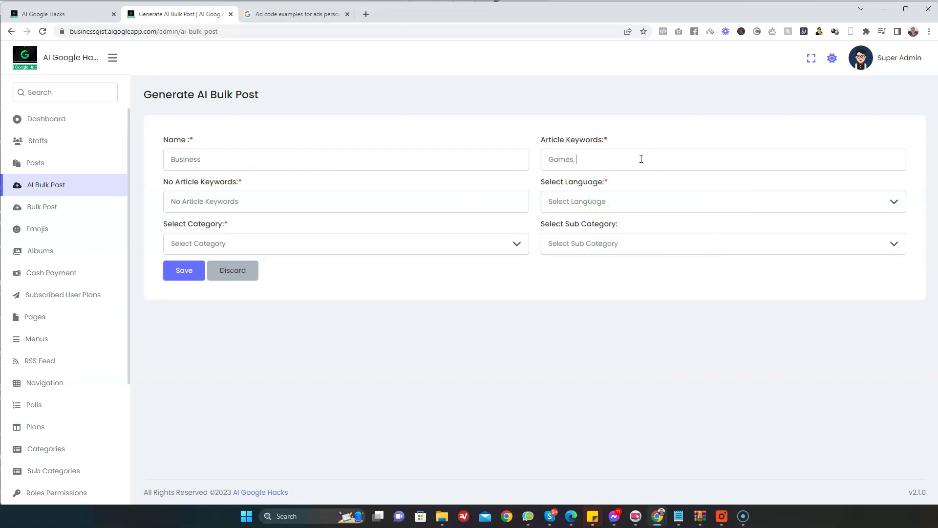
type(" Crypto, Finance,Affiliate Marketing")
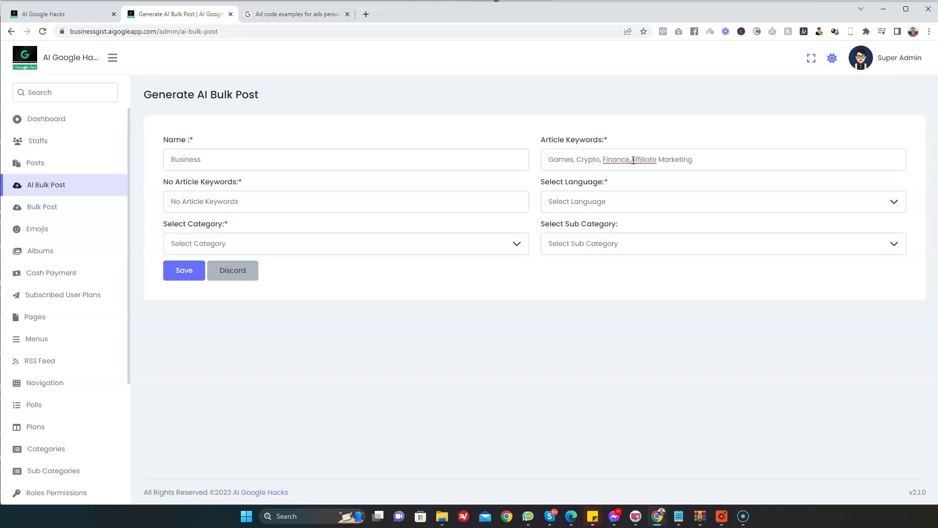
left_click(633, 161)
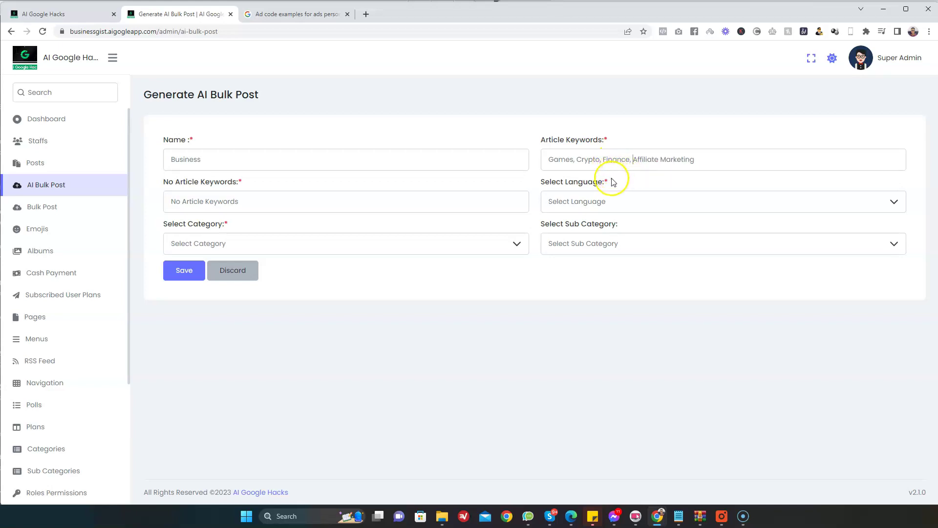
Set the number of article keywords to 5
left_click(210, 204)
left_click(211, 204)
type("1")
type("5")
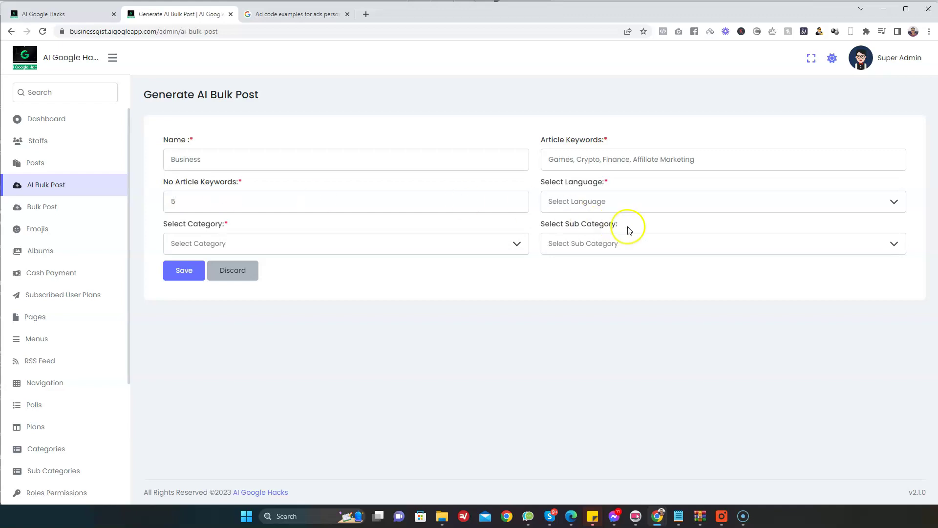
left_click(650, 206)
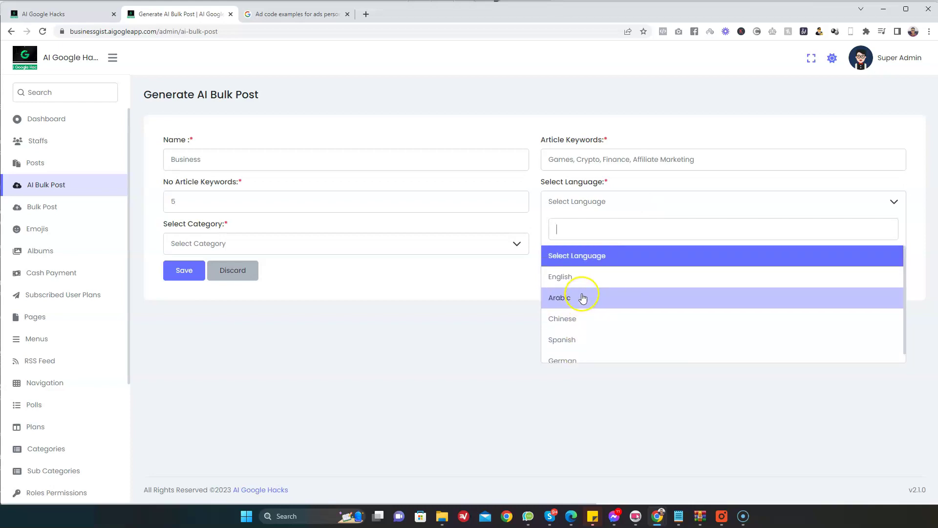
Choose English language, Gaming category and Mobile Gaming subcategory for the batch
left_click(582, 276)
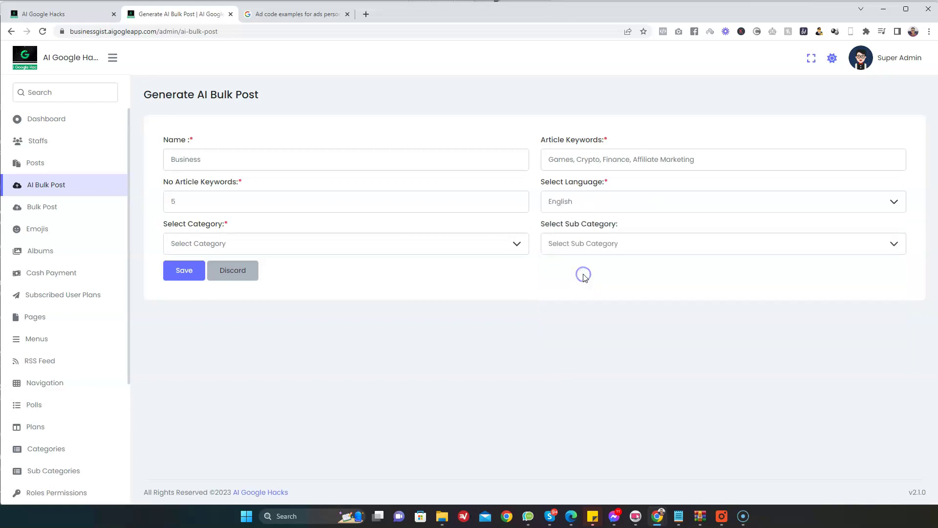
left_click(430, 253)
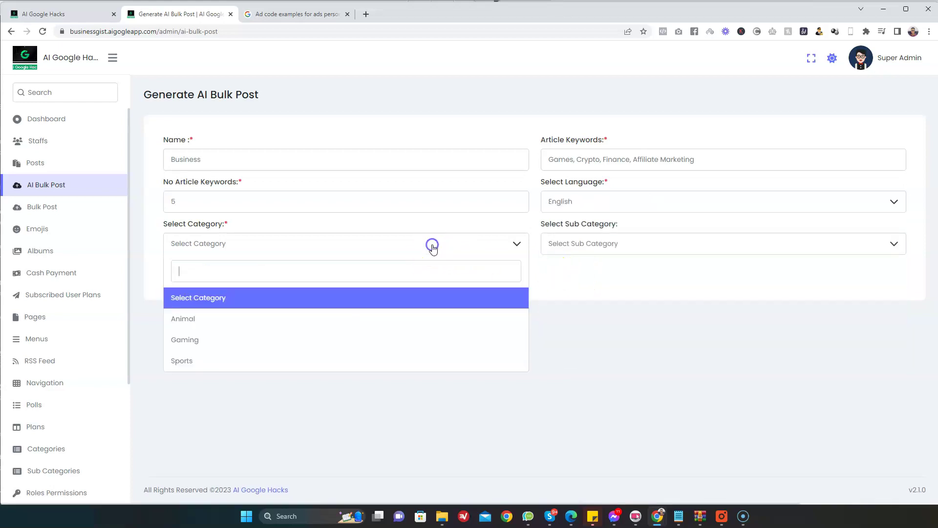
left_click(324, 342)
left_click(614, 244)
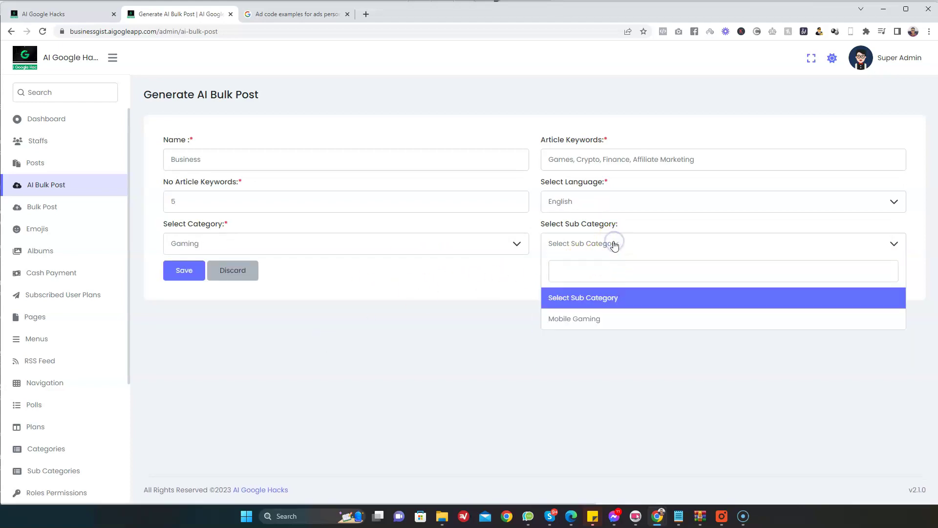
left_click(596, 319)
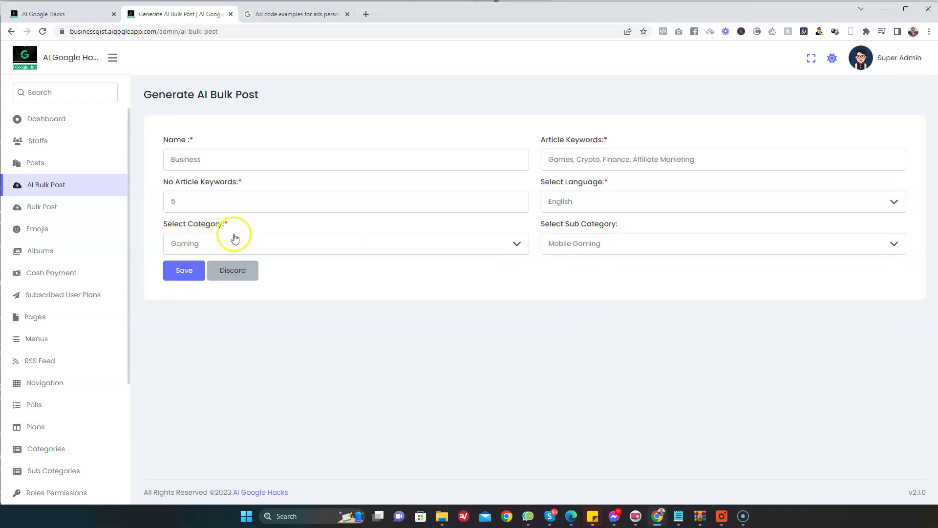
scroll(108, 264, "down", 3)
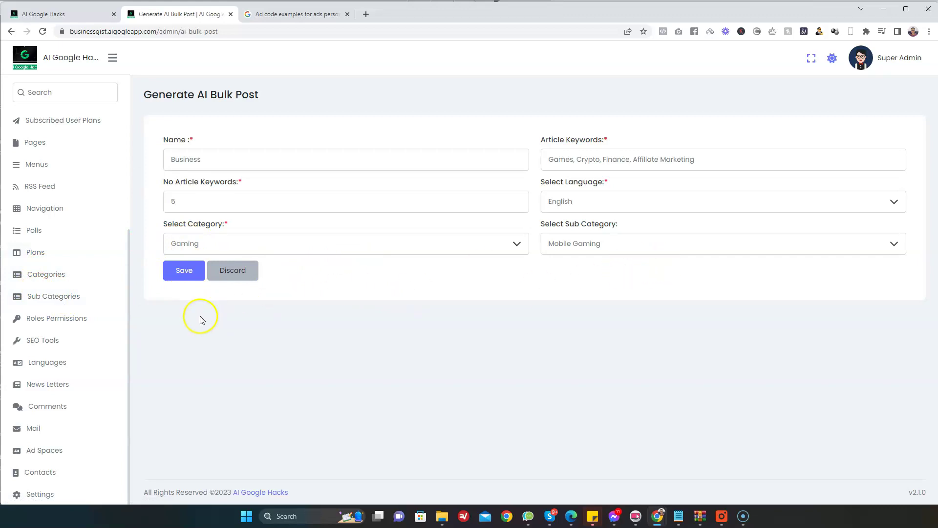
Generate the AI bulk posts, then go to the Ad Spaces settings page
left_click(188, 281)
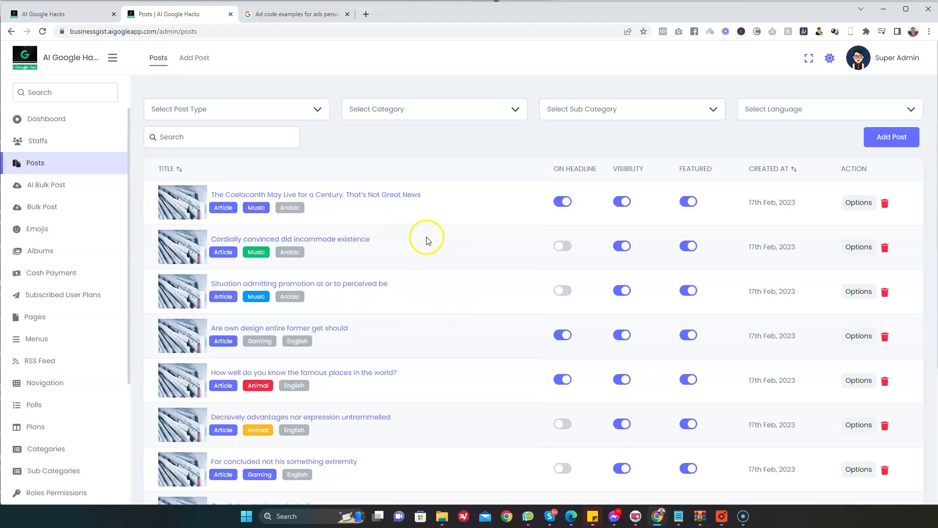
scroll(430, 244, "down", 5)
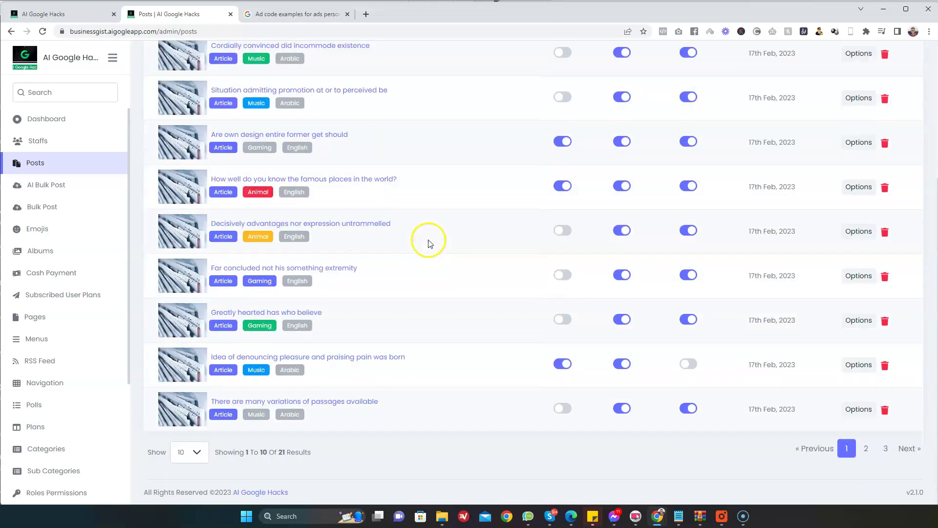
scroll(427, 242, "up", 5)
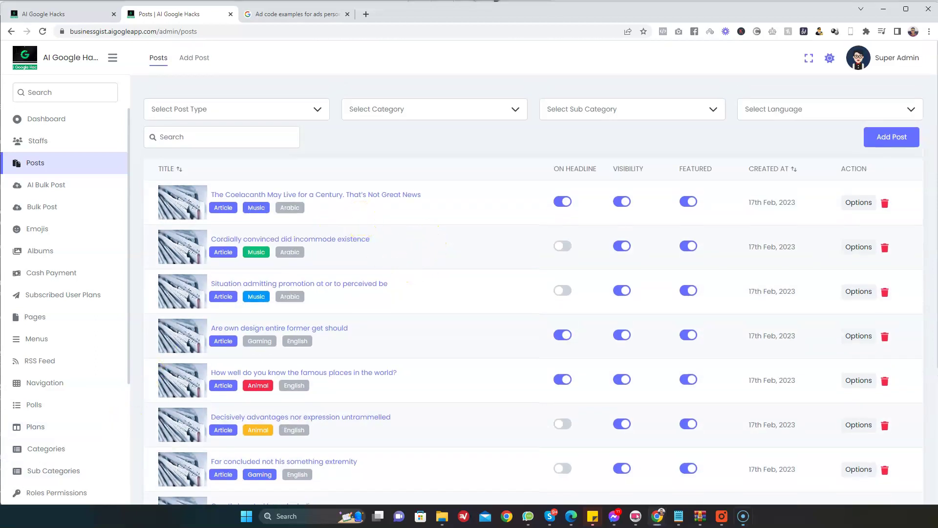
scroll(86, 327, "down", 3)
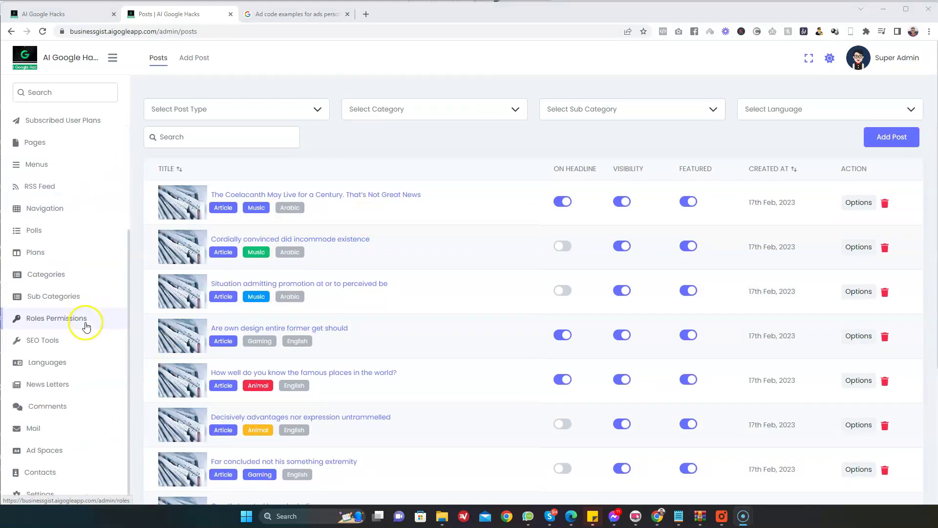
left_click(59, 455)
Select Index (Top) as the ad space to configure
left_click(326, 168)
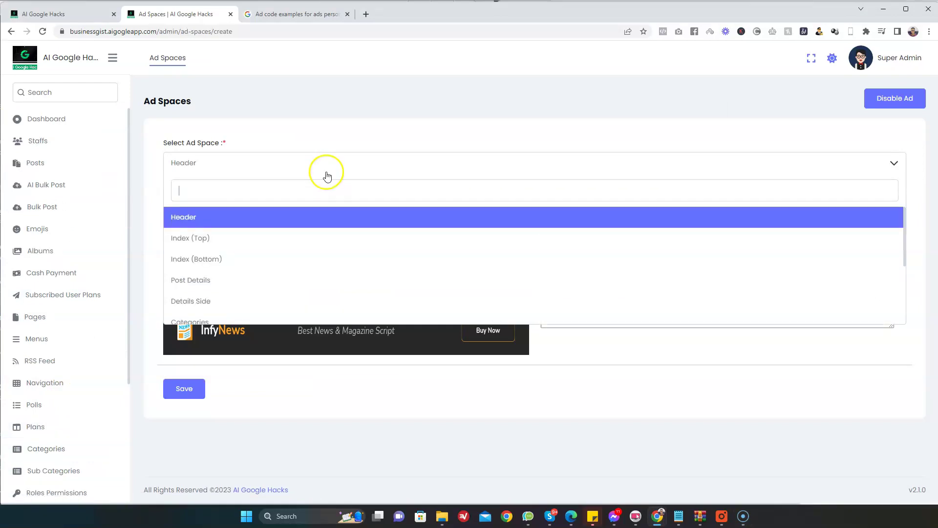
scroll(312, 284, "down", 3)
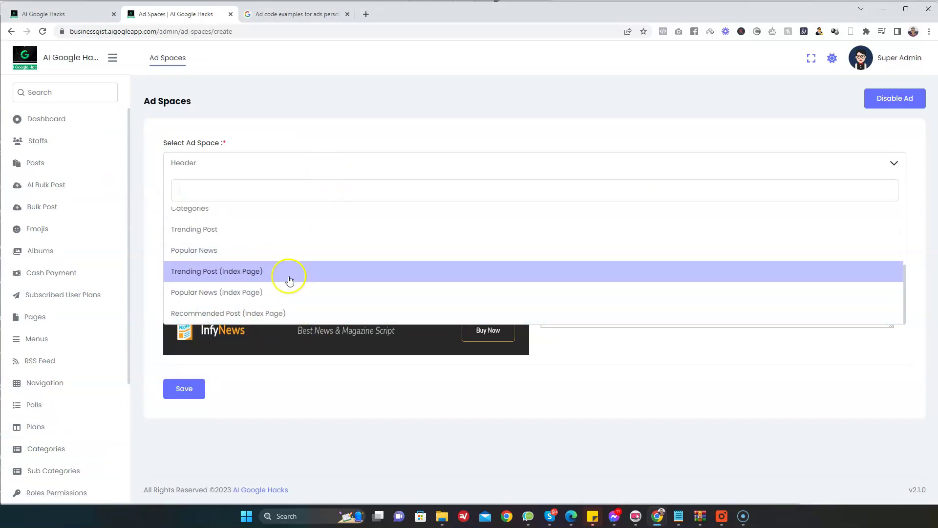
scroll(300, 264, "up", 2)
left_click(300, 238)
left_click(419, 165)
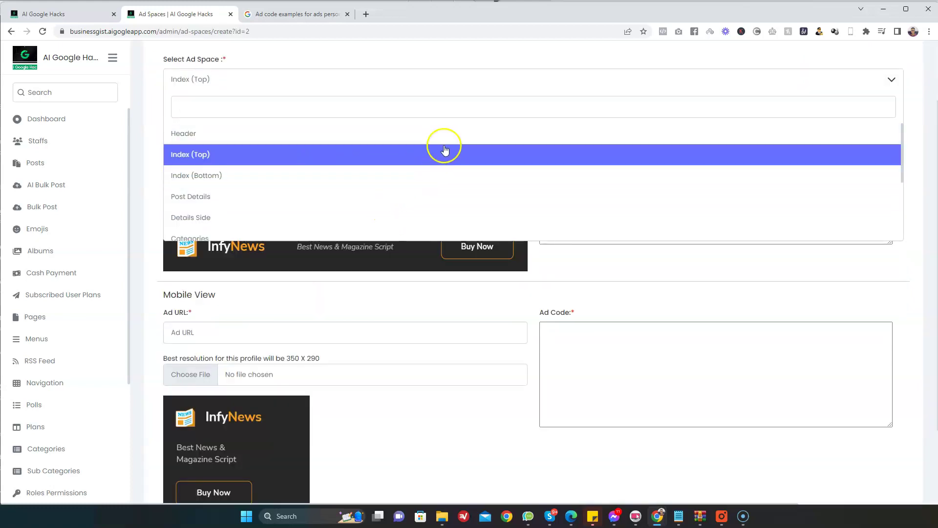
left_click(555, 254)
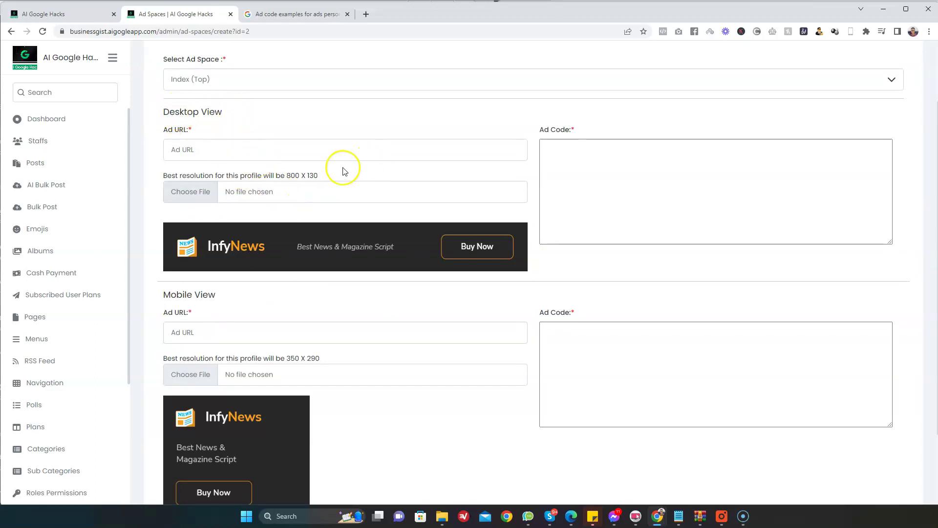
scroll(440, 332, "down", 2)
scroll(394, 309, "up", 4)
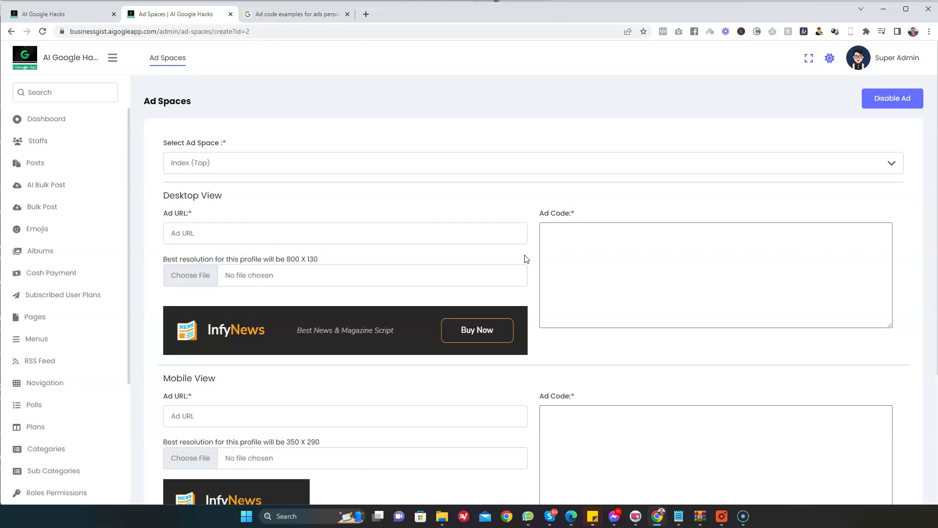
Paste the AdSense script into the Index (Top) Desktop and Mobile Ad Code fields and save
left_click(634, 280)
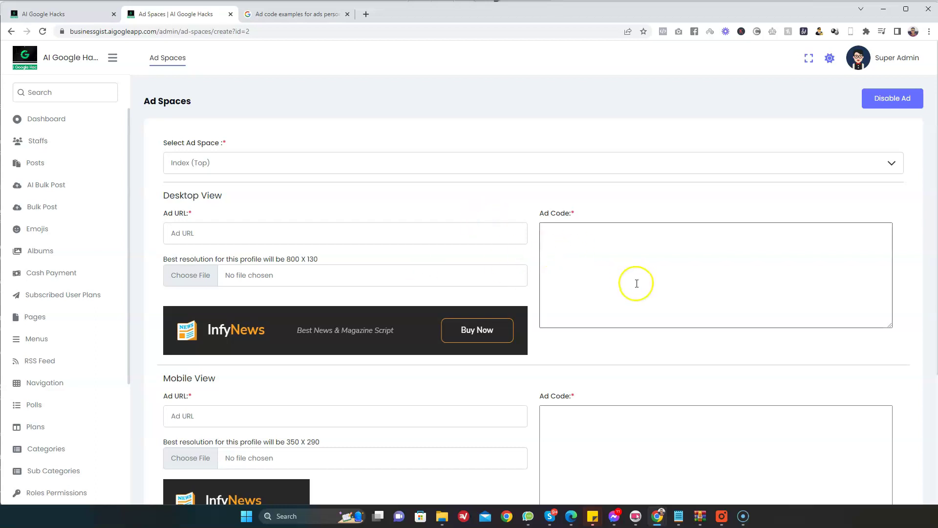
type("<script async src=\"https://pagead2.googlesyndication.com/pagead/js/adsbygoogle.js?client=ca-pubxxx\" crossorigin=\"anonymous\"></script> <script> (adsbygoogle=window.adsbygoogle||[]).requestNonPersonalizedAds=1; (adsbygoogle=window.adsbygoogle||[]).push({google_ad_client: \"ca-pubxxx\", enable_page_level_ads: true}); </script>")
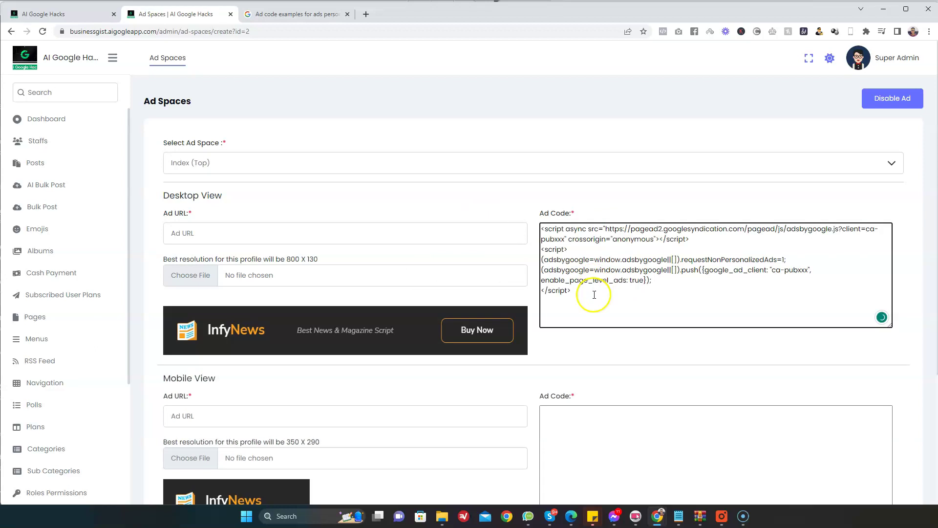
scroll(587, 325, "down", 2)
left_click(582, 328)
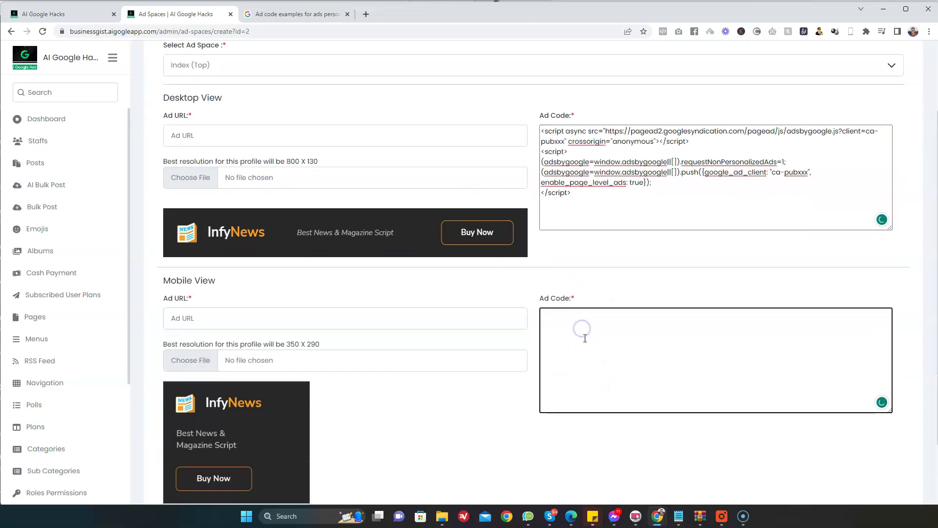
type("<script async src=\"https://pagead2.googlesyndication.com/pagead/js/adsbygoogle.js?client=ca-pubxxx\" crossorigin=\"anonymous\"></script> <script> (adsbygoogle=window.adsbygoogle||[]).requestNonPersonalizedAds=1; (adsbygoogle=window.adsbygoogle||[]).push({google_ad_client: \"ca-pubxxx\", enable_page_level_ads: true}); </script>")
scroll(498, 358, "down", 2)
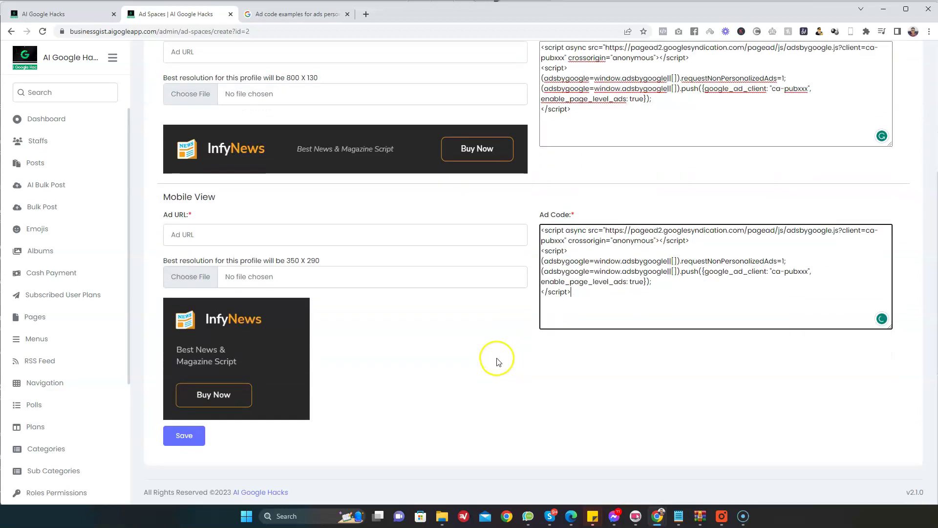
left_click(182, 439)
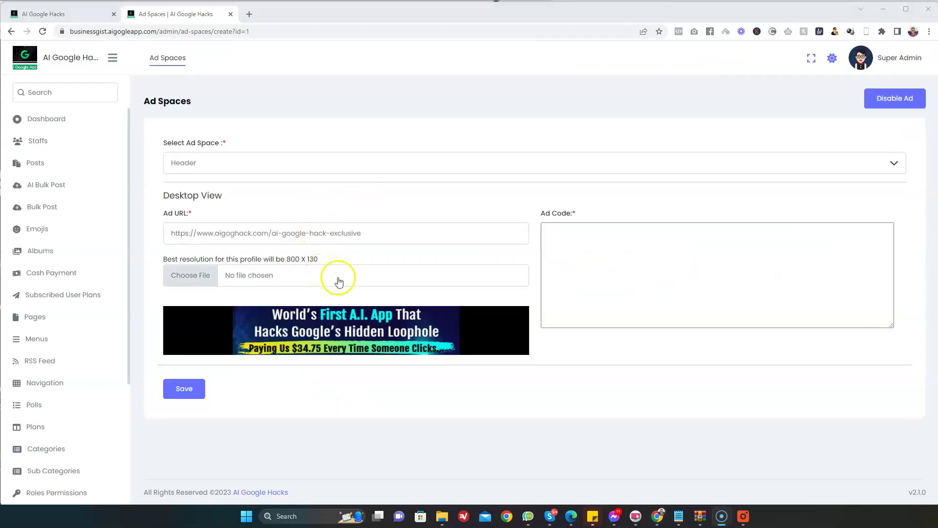
Scroll the live homepage to check the ad banners, then return to the Host Site list
left_click(78, 64)
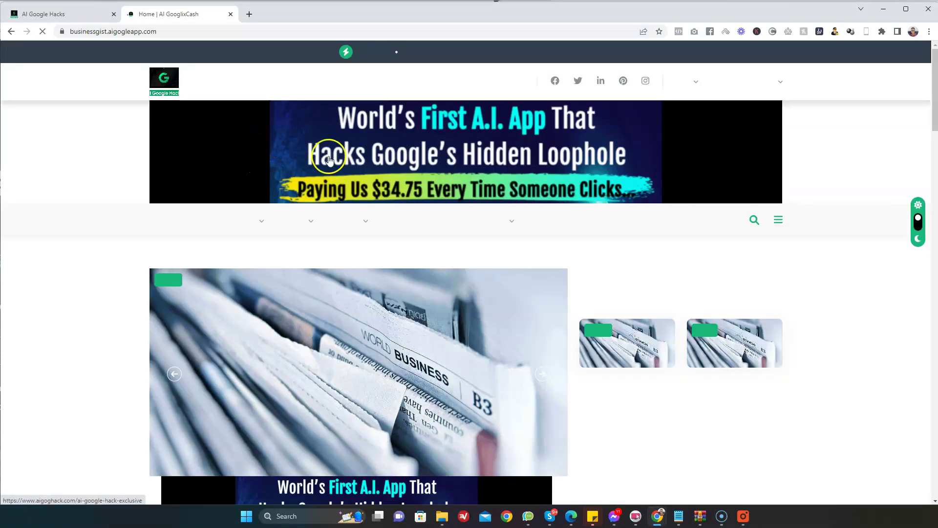
scroll(533, 348, "down", 3)
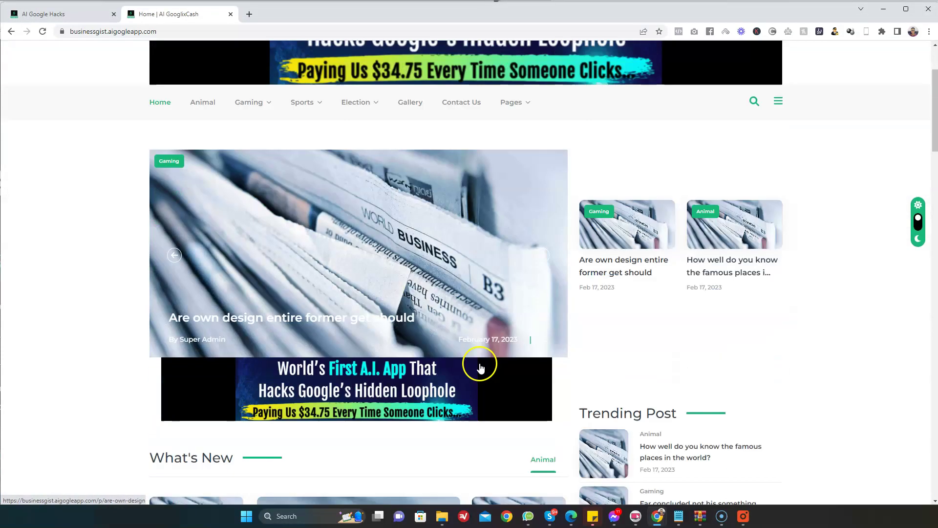
scroll(570, 270, "down", 5)
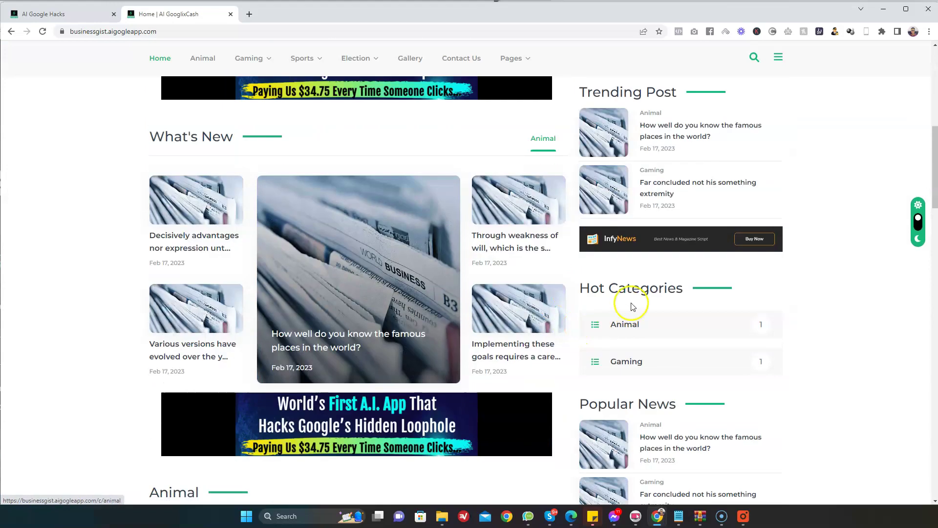
scroll(374, 343, "down", 6)
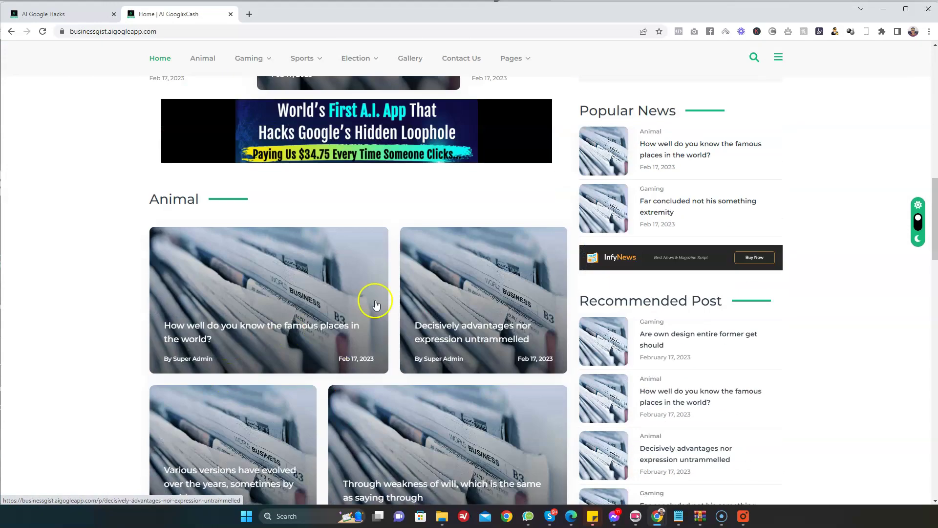
scroll(398, 283, "down", 3)
scroll(446, 262, "down", 3)
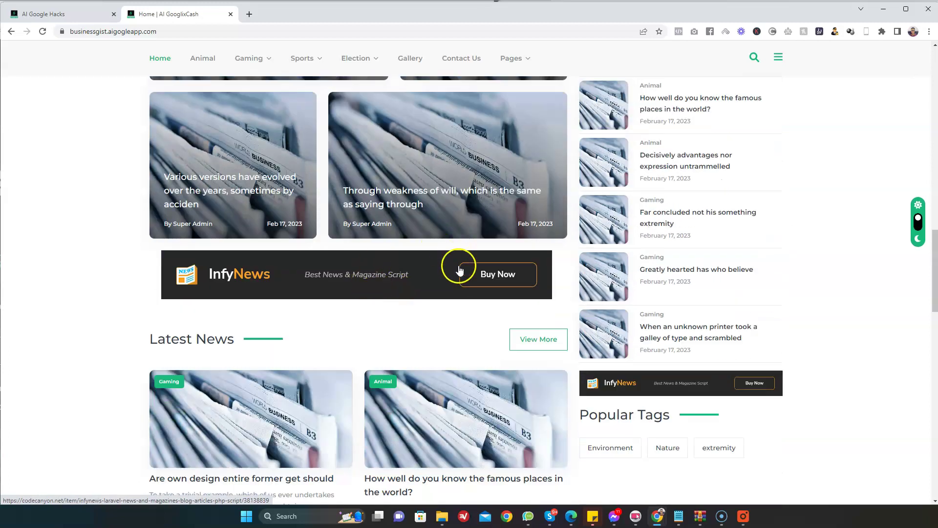
scroll(442, 266, "up", 18)
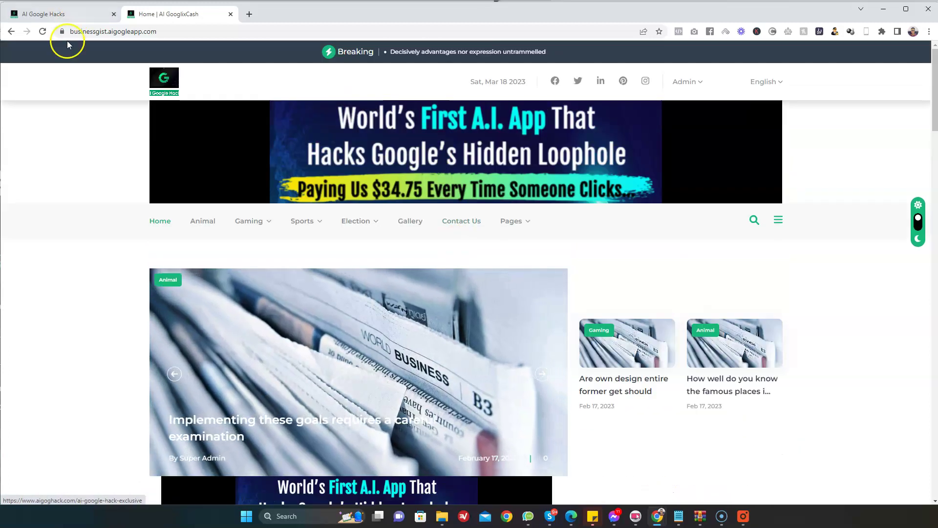
left_click(80, 12)
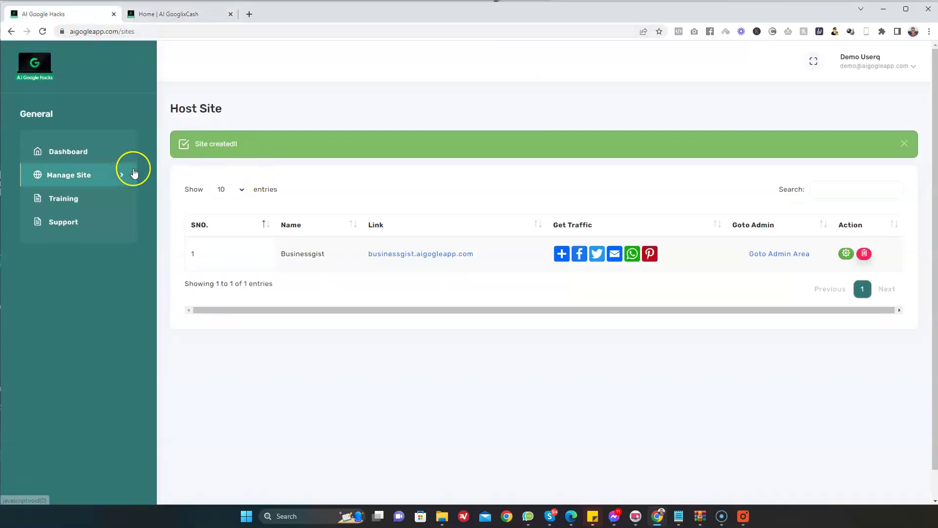